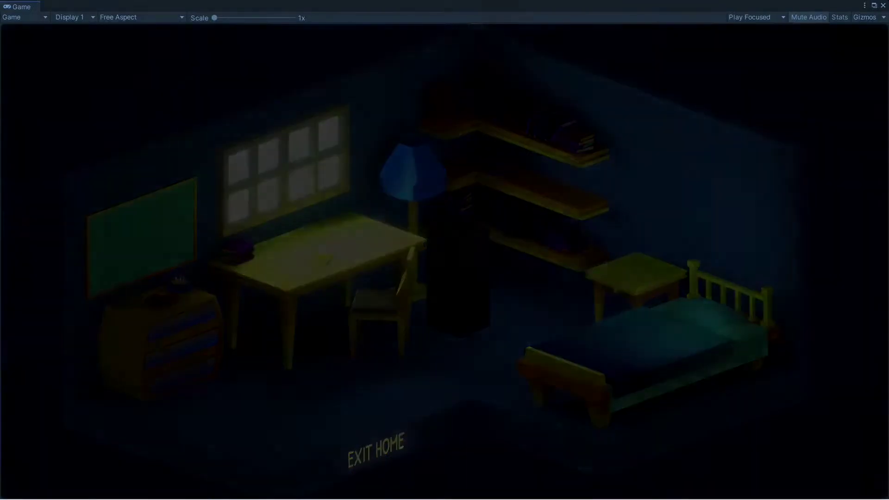
# Walk the player toward the lower right and out into the village.
pyautogui.press('s')
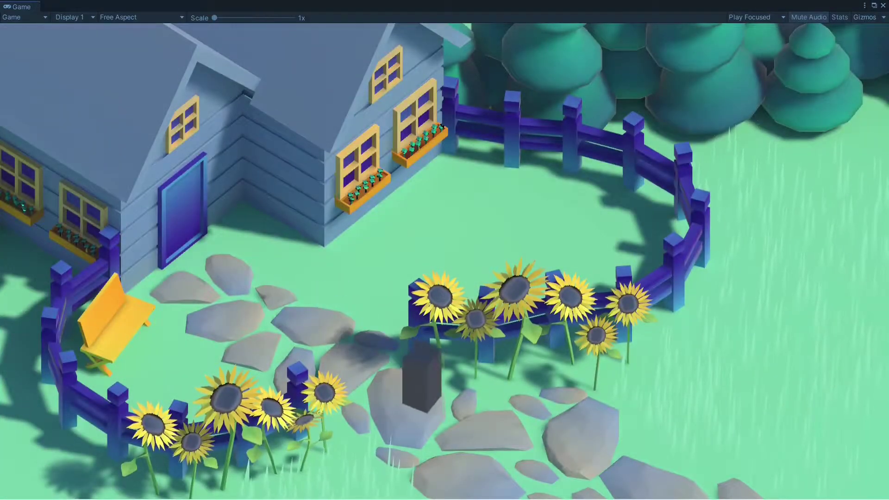
pyautogui.press('d')
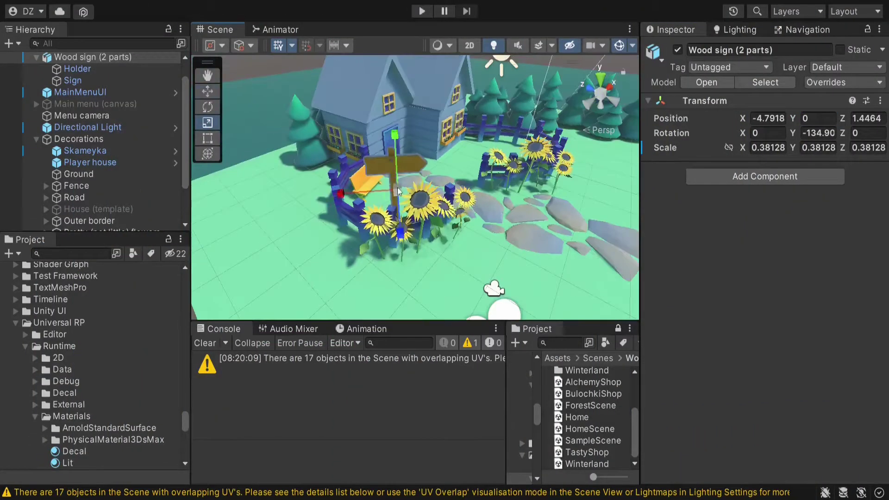
# Move the Wood sign toward the camera and scale it down.
pyautogui.press('w')
pyautogui.moveTo(398, 191); pyautogui.dragTo(402, 259)
pyautogui.press('r')
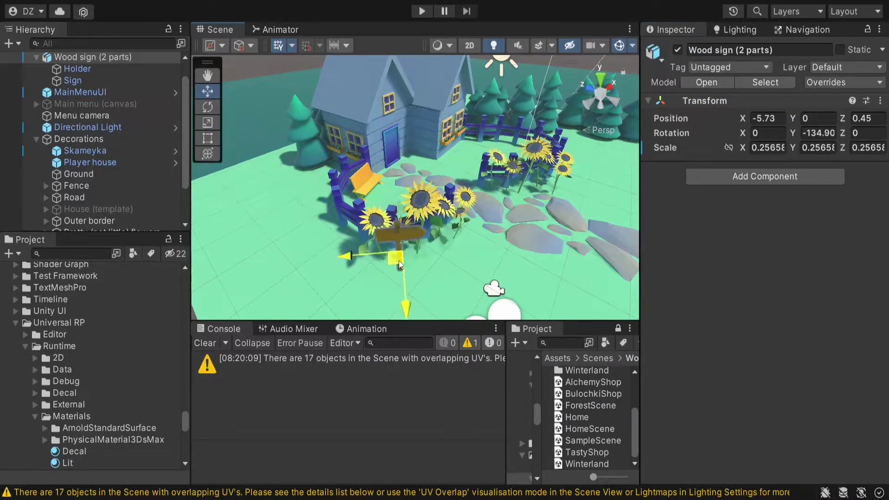
# Duplicate the Sign plank into Sign (1) and Sign (2), tilting the copy.
pyautogui.click(402, 235)
pyautogui.press('f')
pyautogui.hotkey('ctrl', 'd')
pyautogui.press('e')
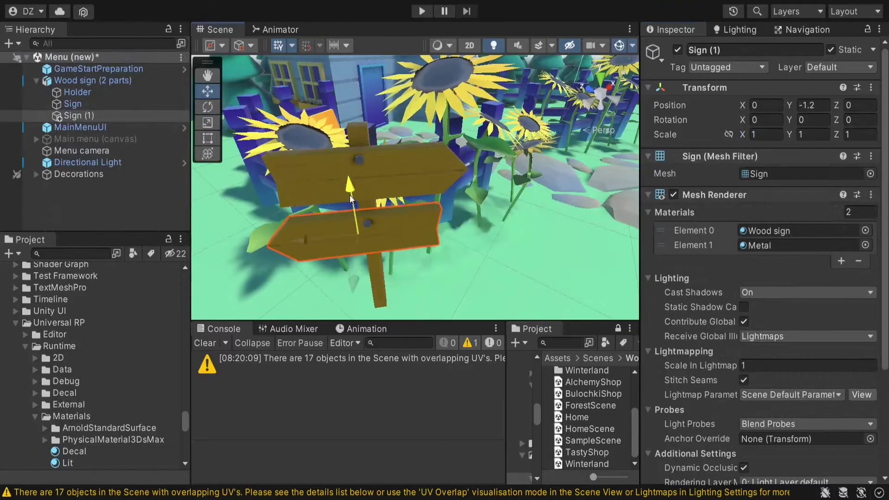
pyautogui.moveTo(370, 192); pyautogui.dragTo(413, 276)
pyautogui.click(421, 214)
pyautogui.press('w')
pyautogui.click(458, 166)
pyautogui.click(443, 201)
pyautogui.hotkey('ctrl', 'd')
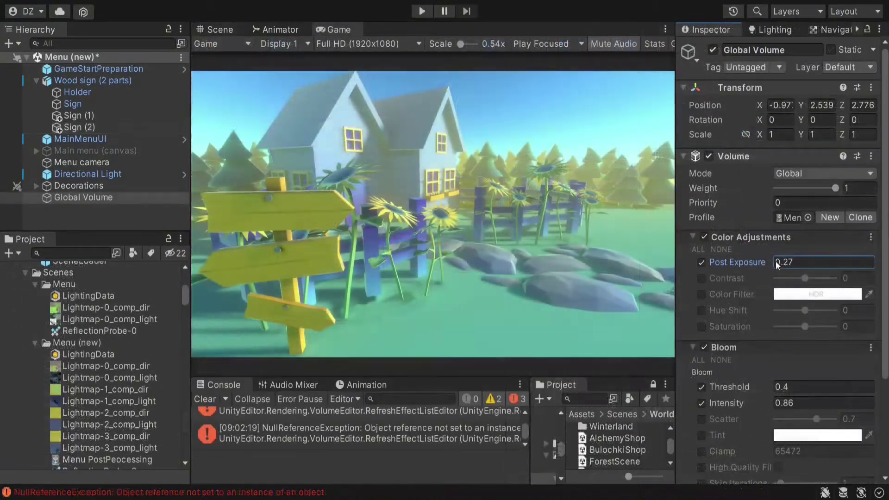
# Adjust post exposure, enable saturation at 41, and set contrast to 0 on the Global Volume.
pyautogui.moveTo(804, 278); pyautogui.dragTo(810, 278)
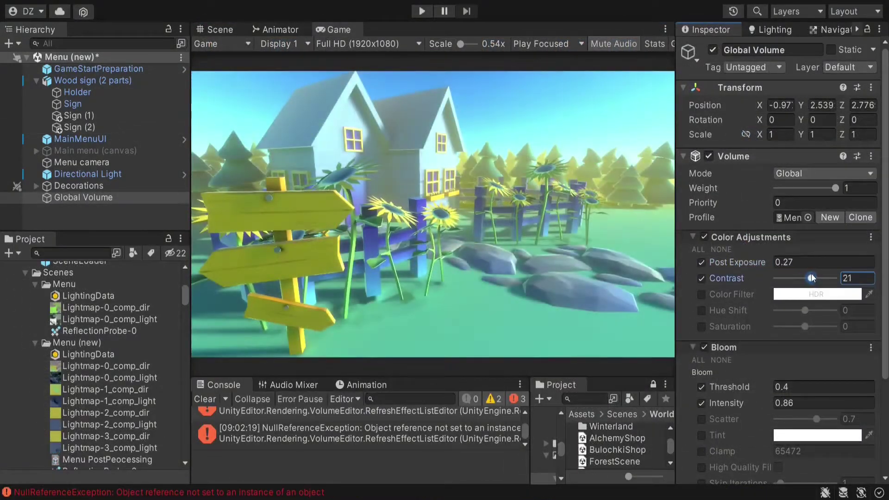
pyautogui.moveTo(740, 262); pyautogui.dragTo(715, 265)
pyautogui.click(701, 327)
pyautogui.moveTo(804, 327); pyautogui.dragTo(816, 326)
pyautogui.moveTo(741, 262); pyautogui.dragTo(717, 265)
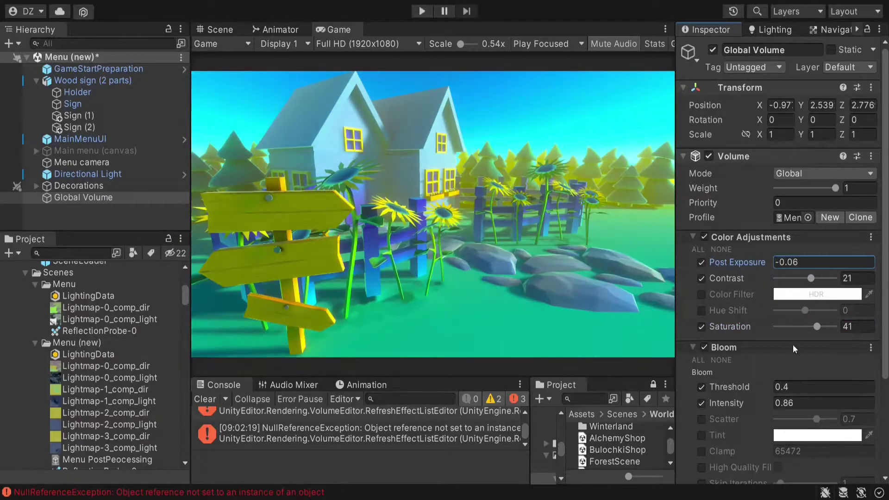
pyautogui.moveTo(810, 278); pyautogui.dragTo(801, 279)
pyautogui.click(853, 277)
pyautogui.write('0')
# Enable scene fog in the Lighting environment settings and set its mode to Linear.
pyautogui.click(769, 29)
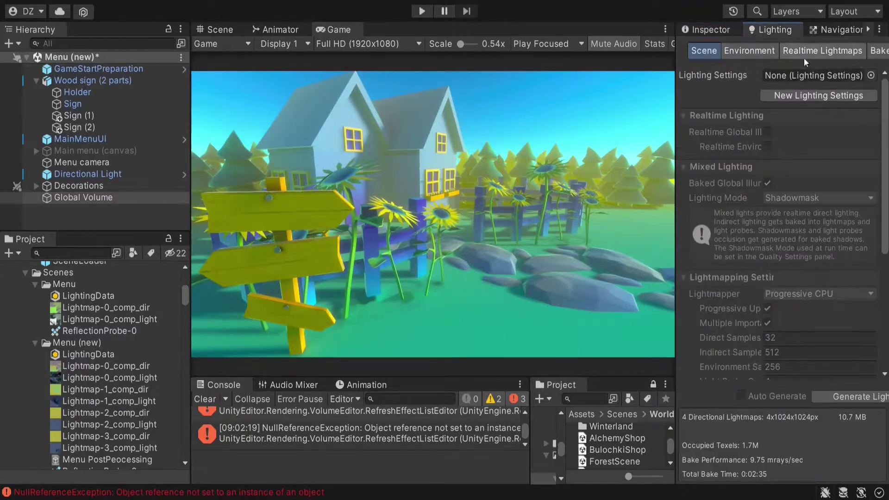
pyautogui.click(749, 50)
pyautogui.click(767, 304)
pyautogui.scroll(-1, 786, 277)
pyautogui.click(819, 274)
pyautogui.click(819, 255)
# Set linear fog start to 5 and end to 50, then collapse the Vignette settings.
pyautogui.moveTo(707, 303); pyautogui.dragTo(517, 300)
pyautogui.scroll(-1, 815, 296)
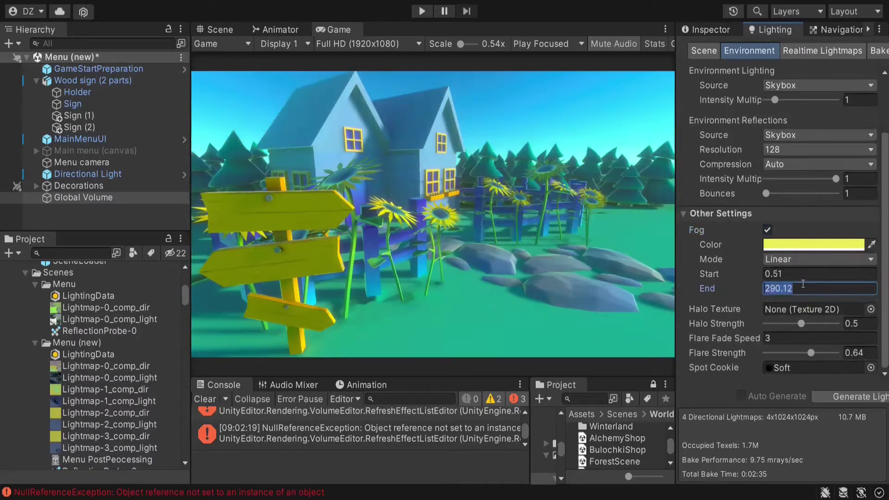
pyautogui.click(814, 287)
pyautogui.write('50')
pyautogui.click(791, 274)
pyautogui.write('10')
pyautogui.press('BackSpace')
pyautogui.press('BackSpace')
pyautogui.write('5')
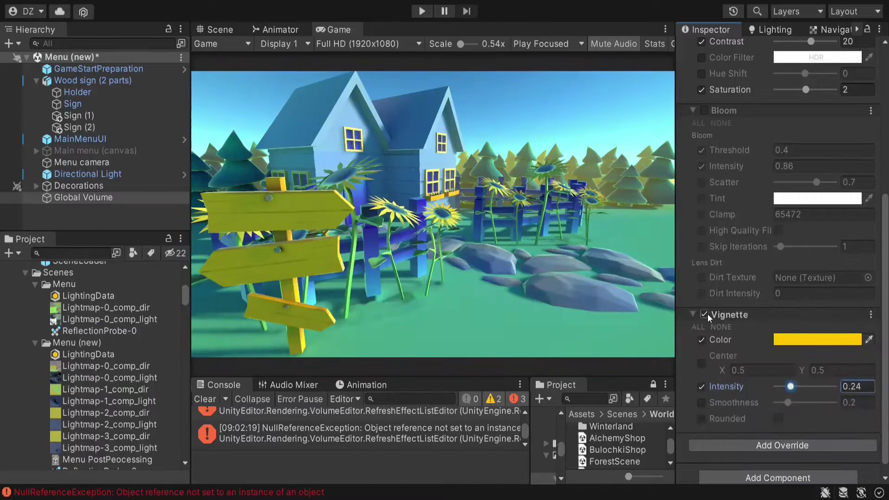
pyautogui.click(708, 313)
pyautogui.scroll(1, 799, 304)
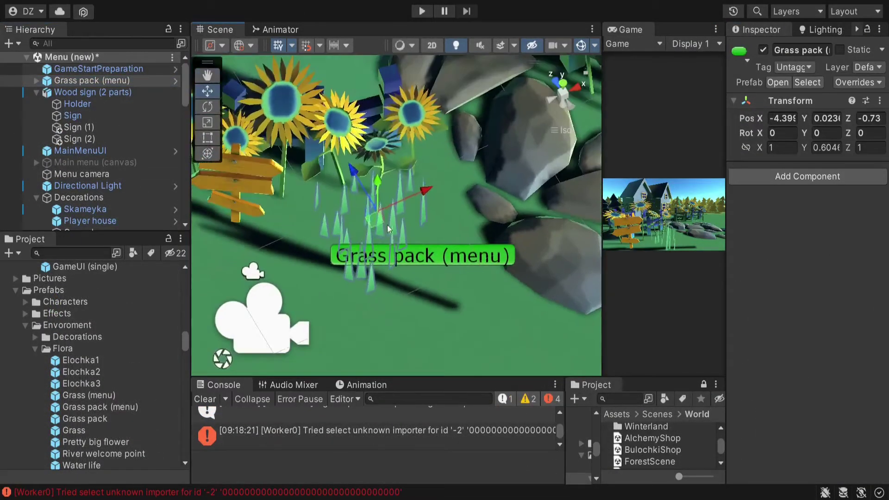
# Duplicate Grass pack (menu) twice and drag the copies across the foreground.
pyautogui.hotkey('ctrl', 'd')
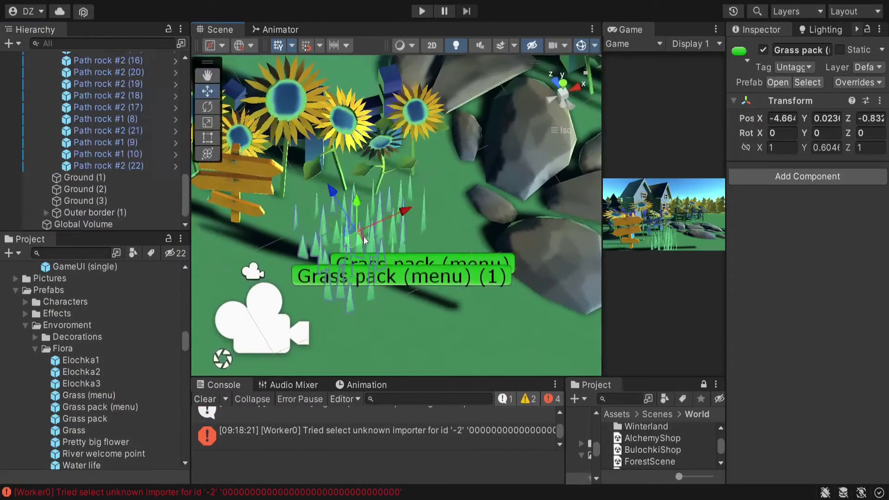
pyautogui.moveTo(363, 240); pyautogui.dragTo(506, 148)
pyautogui.hotkey('ctrl', 'd')
pyautogui.hotkey('ctrl', 'd')
pyautogui.hotkey('ctrl', 'd')
pyautogui.moveTo(539, 66); pyautogui.dragTo(341, 231, button='middle')
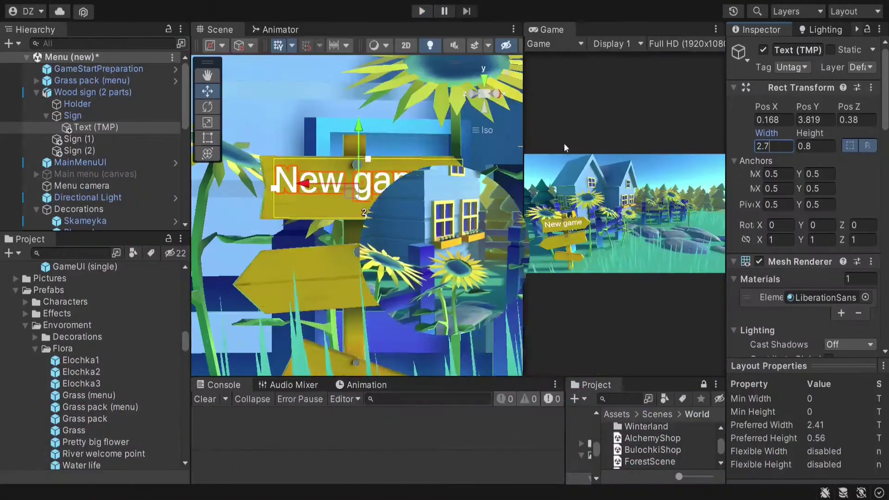
# Edit a copied signpost label, deleting its trailing word.
pyautogui.scroll(-5, 847, 305)
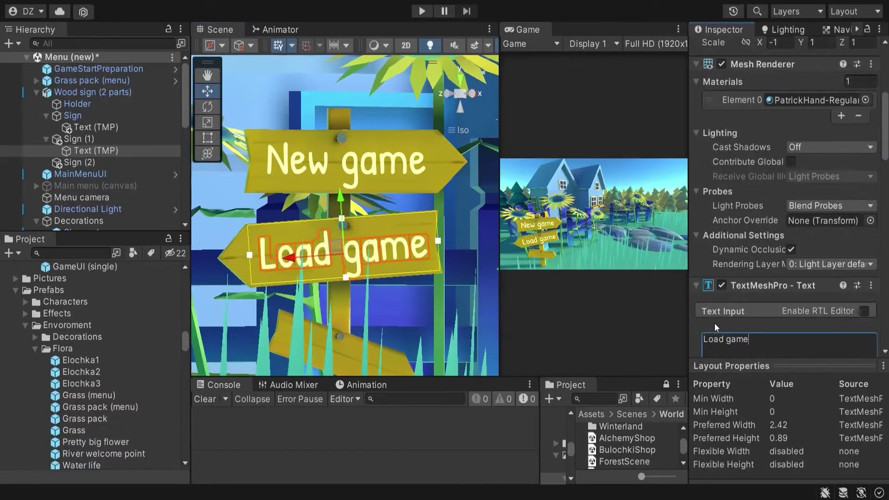
pyautogui.press('BackSpace')
pyautogui.press('BackSpace')
pyautogui.press('BackSpace')
pyautogui.press('BackSpace')
pyautogui.press('BackSpace')
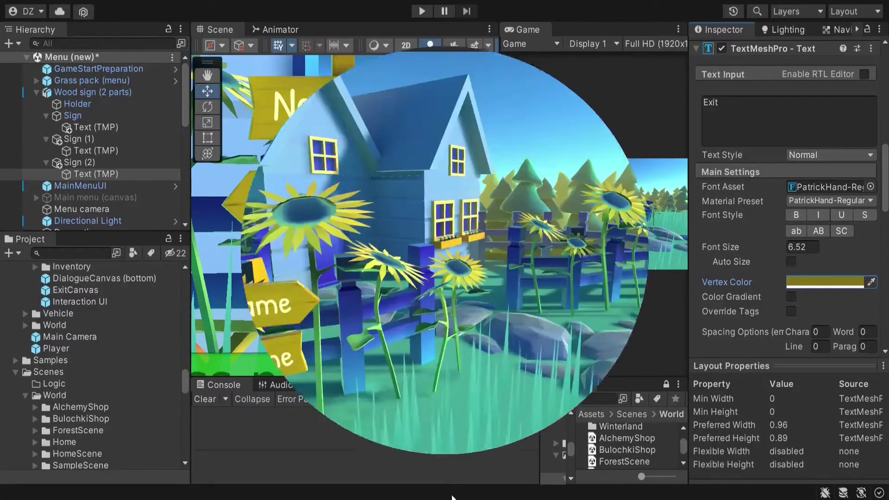
# Enter Play mode to preview the signpost reading New game, Load game and Exit.
pyautogui.click(422, 11)
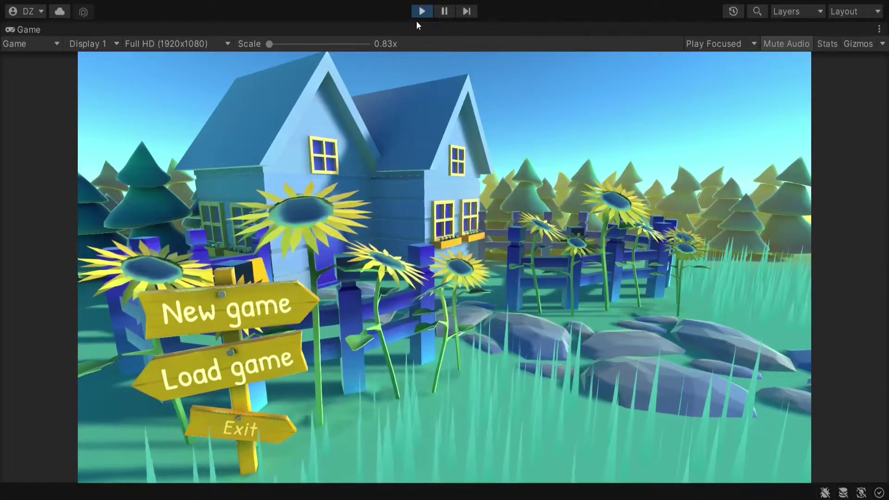